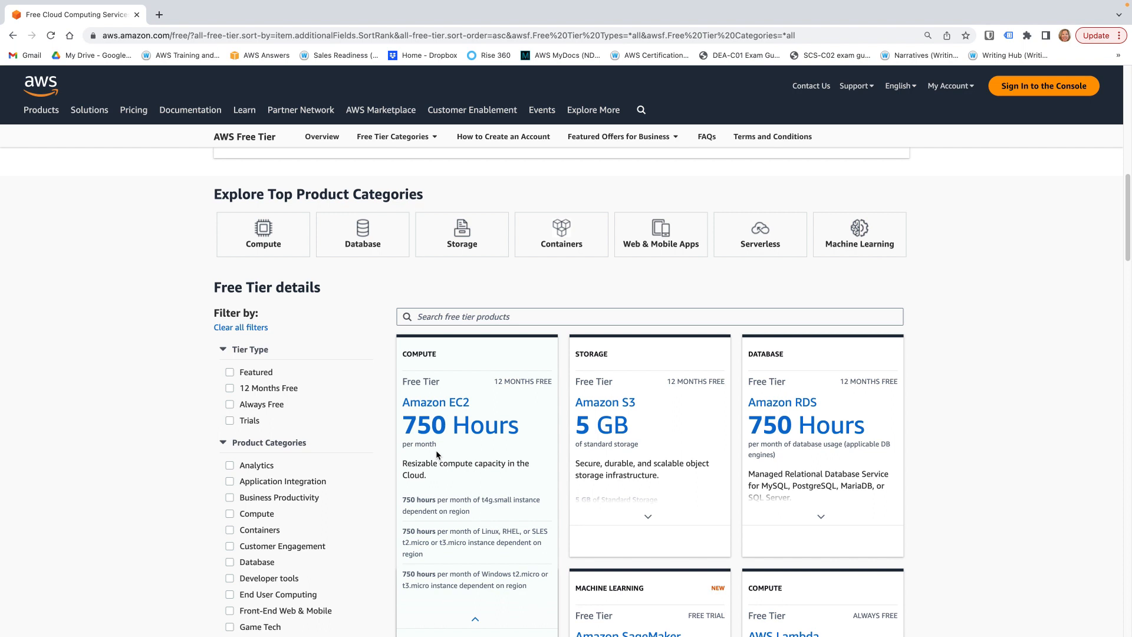
mouse_move(617, 461)
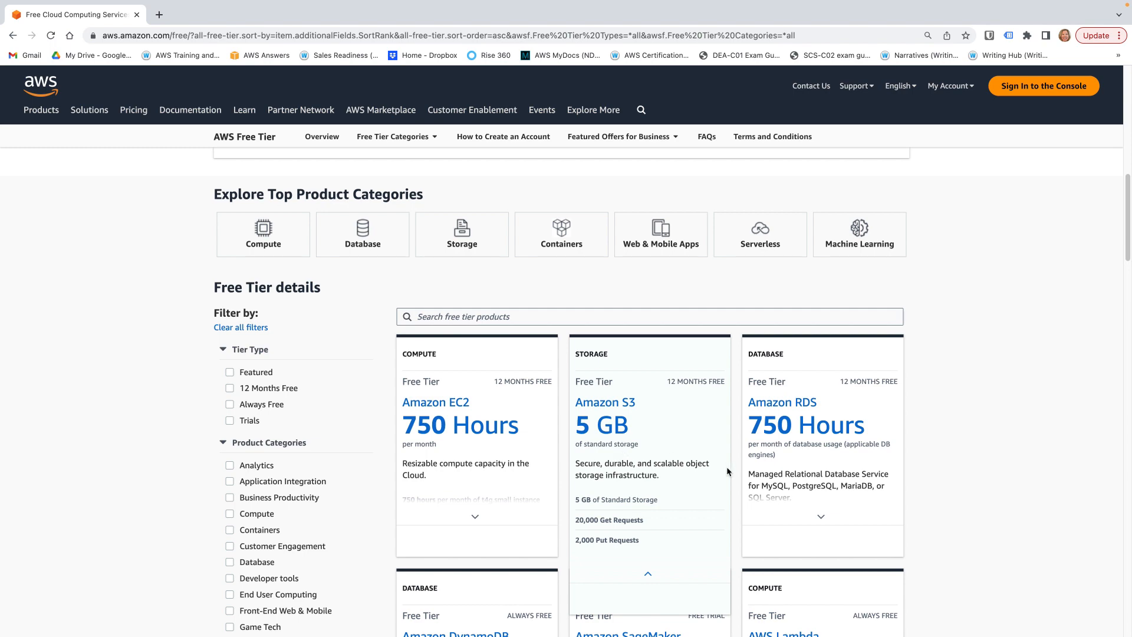
scroll(727, 466, down, 4)
mouse_move(770, 459)
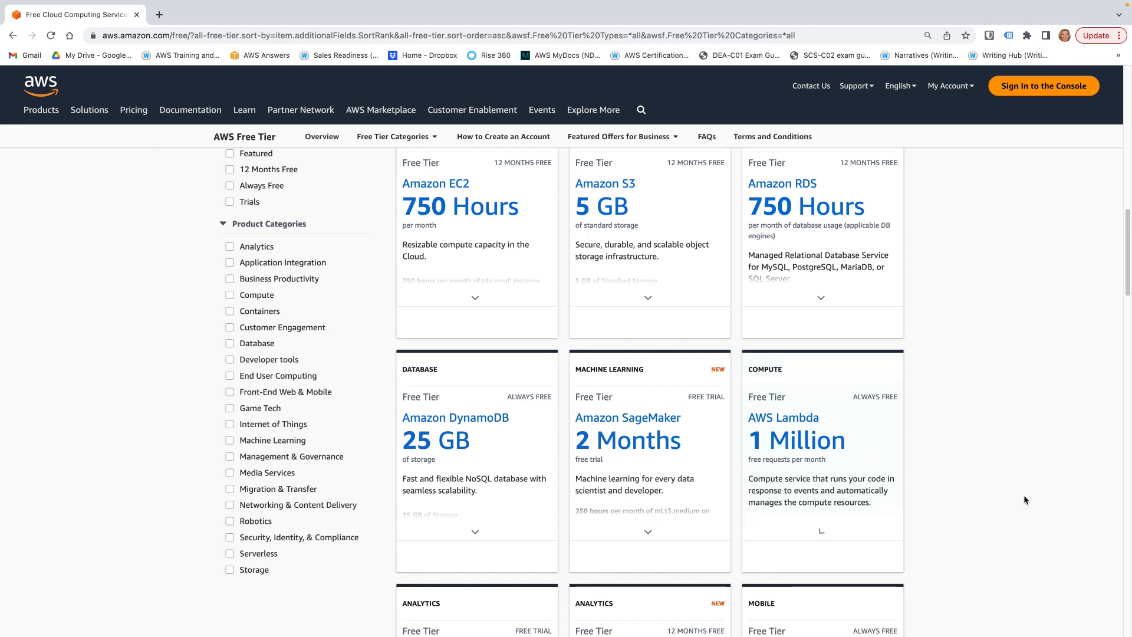
scroll(687, 427, up, 10)
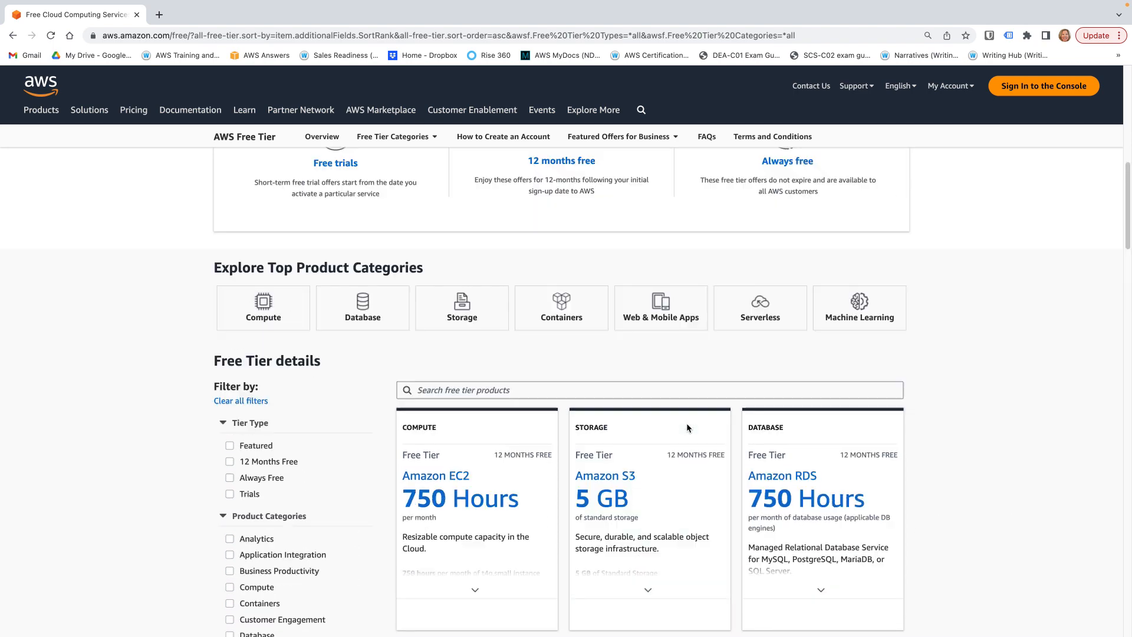
scroll(632, 385, up, 4)
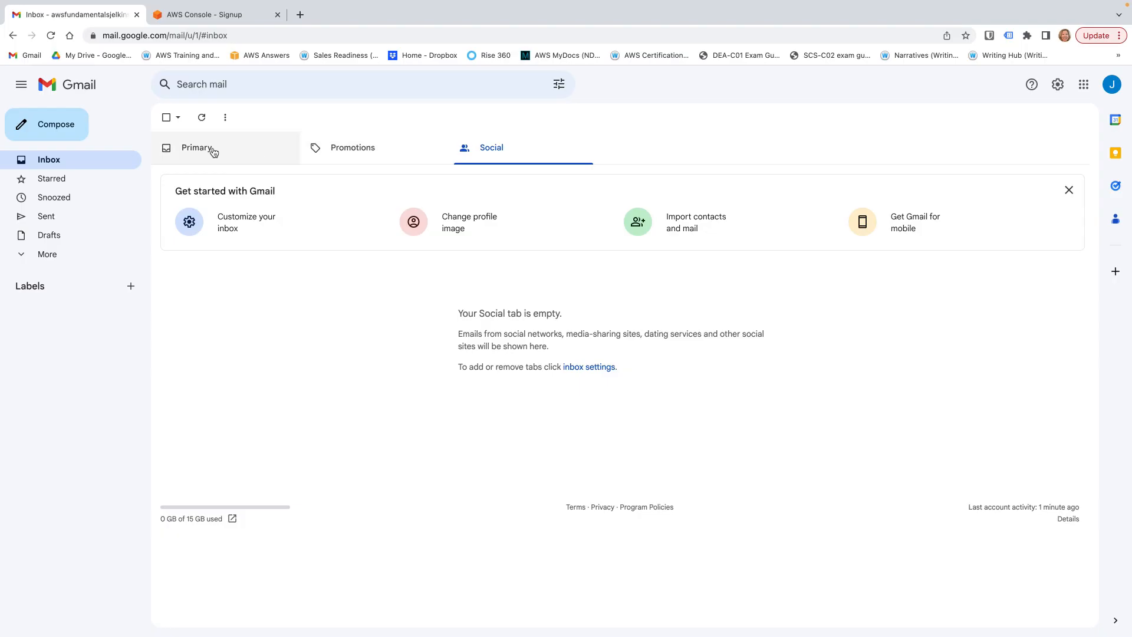
- Get the AWS verification code from Gmail's Spam folder and verify the sign-up email address
click(203, 150)
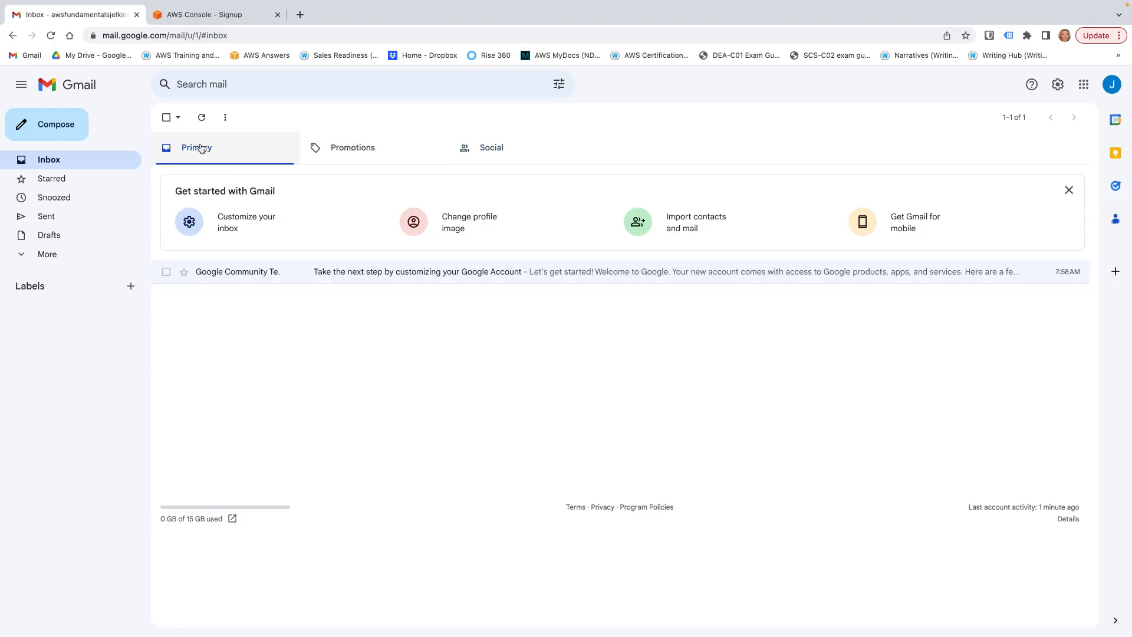
click(51, 255)
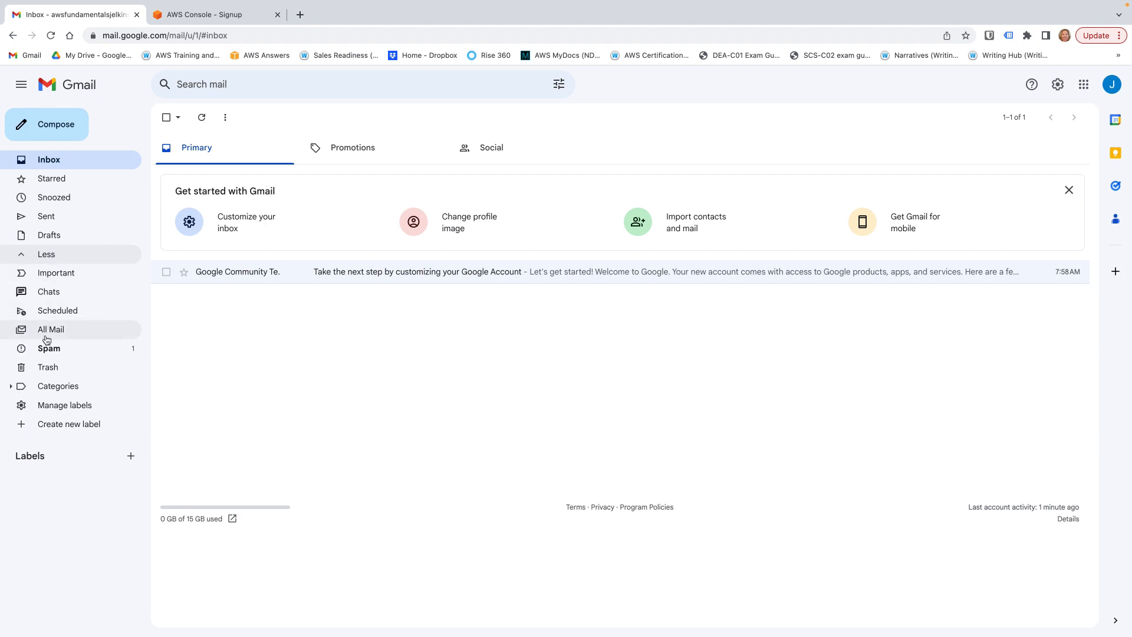
click(56, 353)
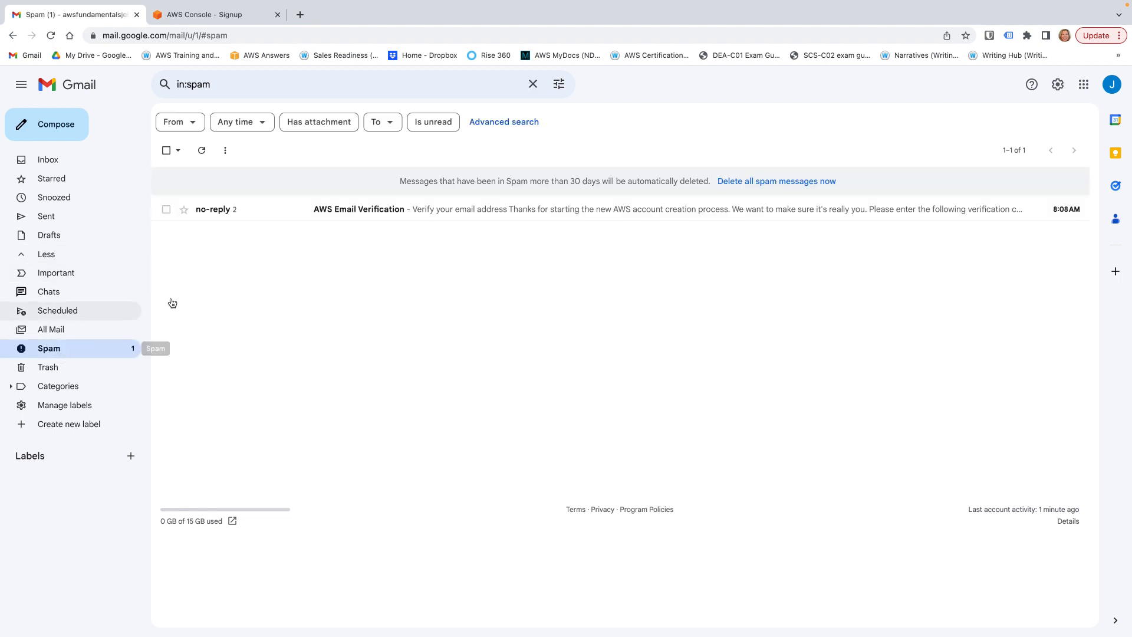
click(352, 214)
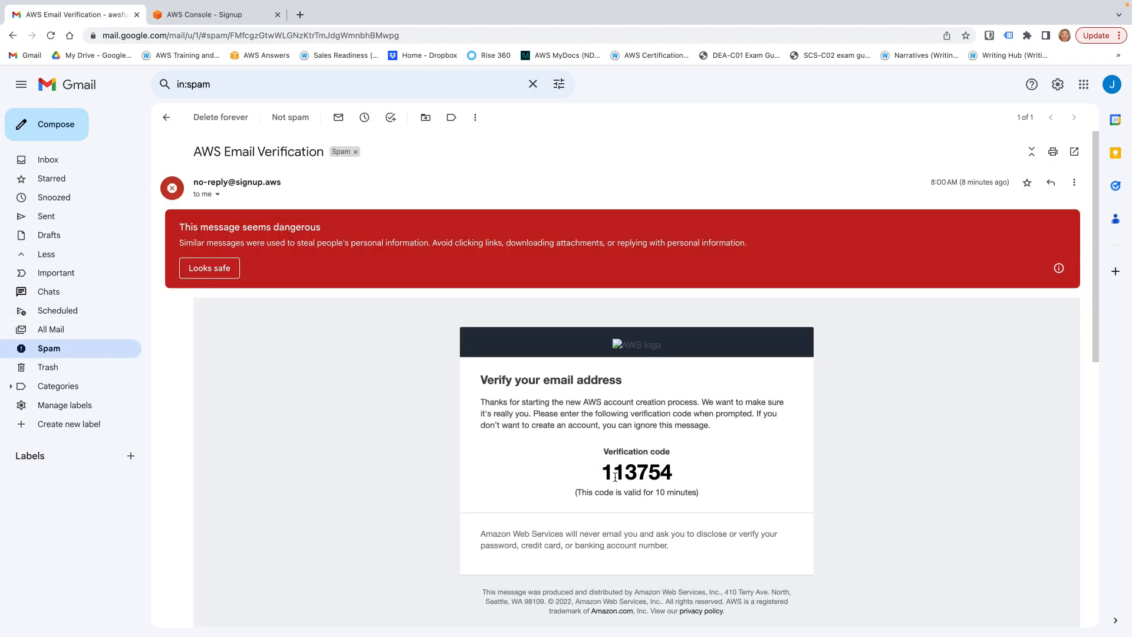
key(ctrl+Tab)
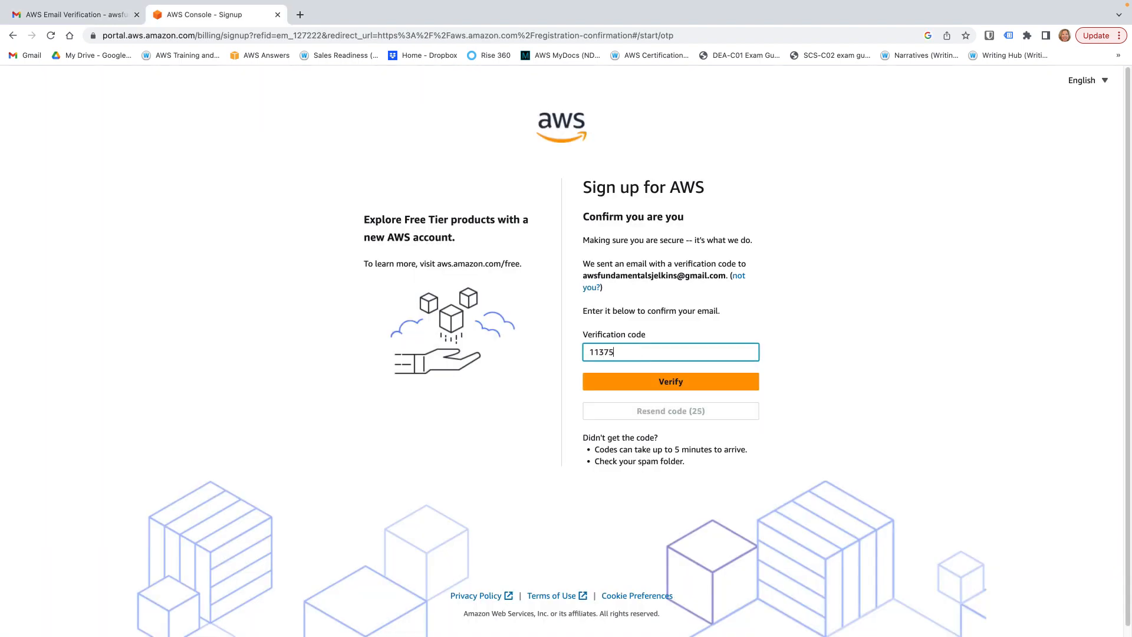
click(701, 381)
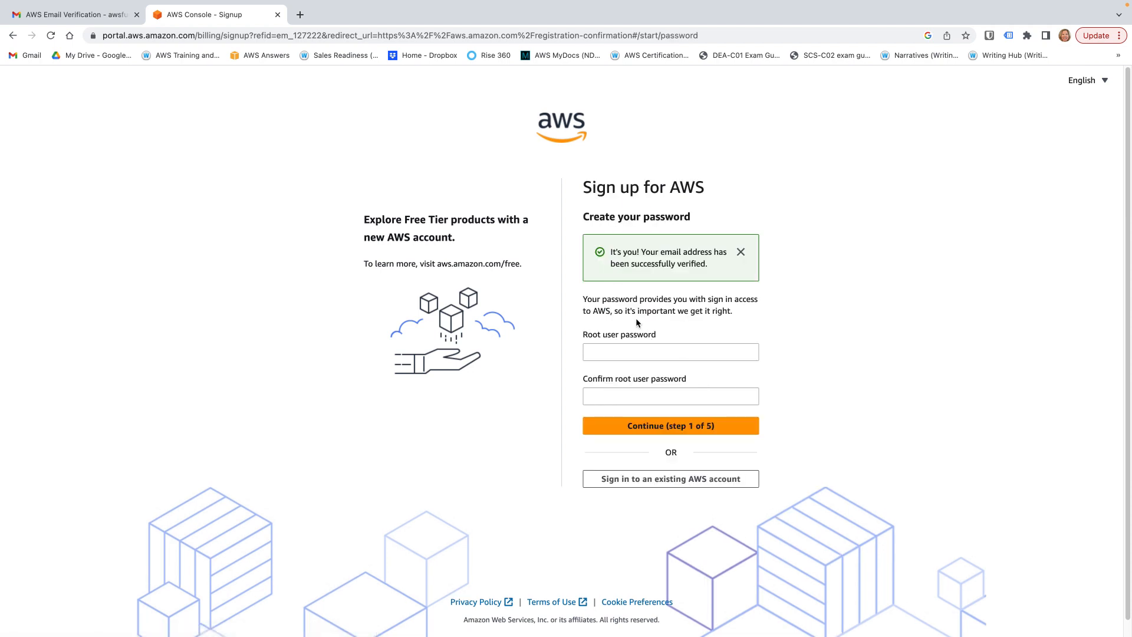
- Enter and confirm the root user password, then continue to the next sign-up step
click(637, 352)
text(•)
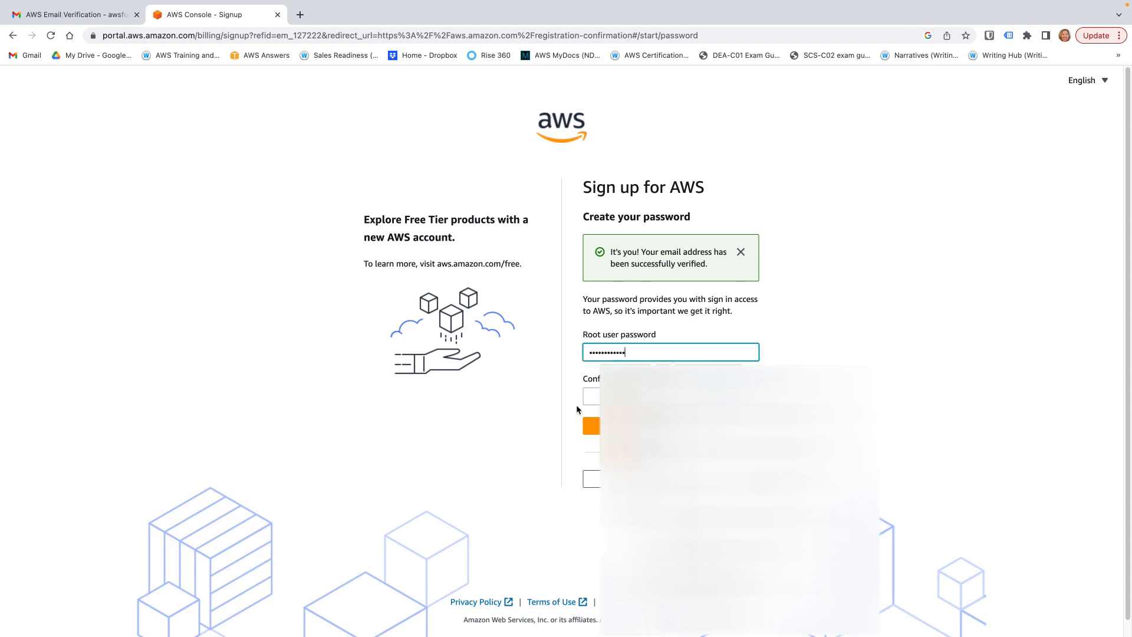
click(598, 397)
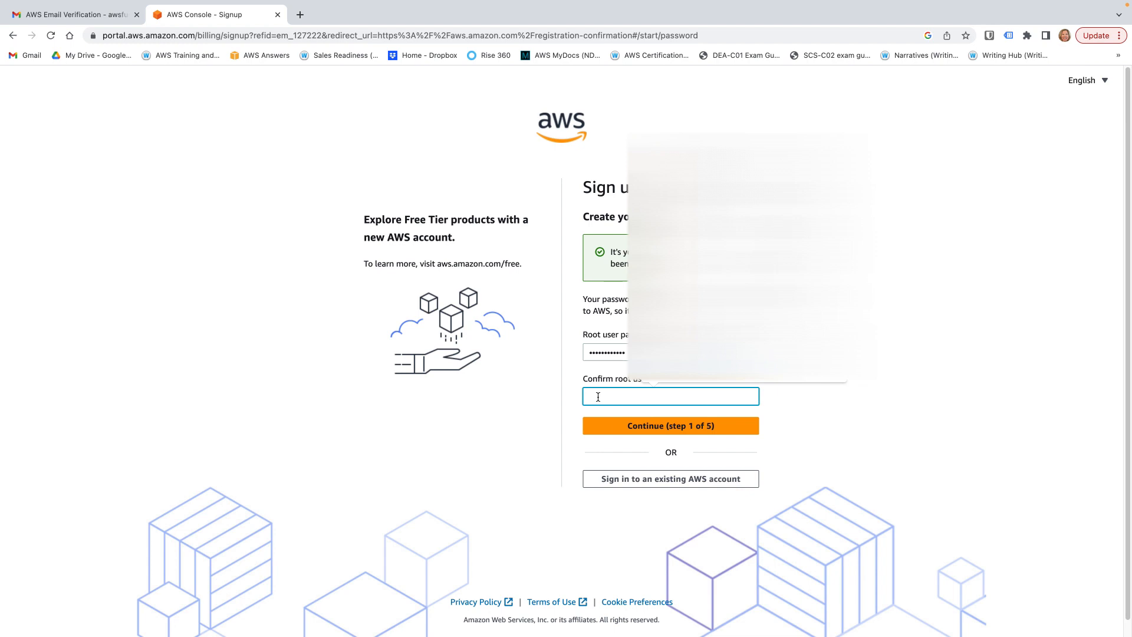
text(•)
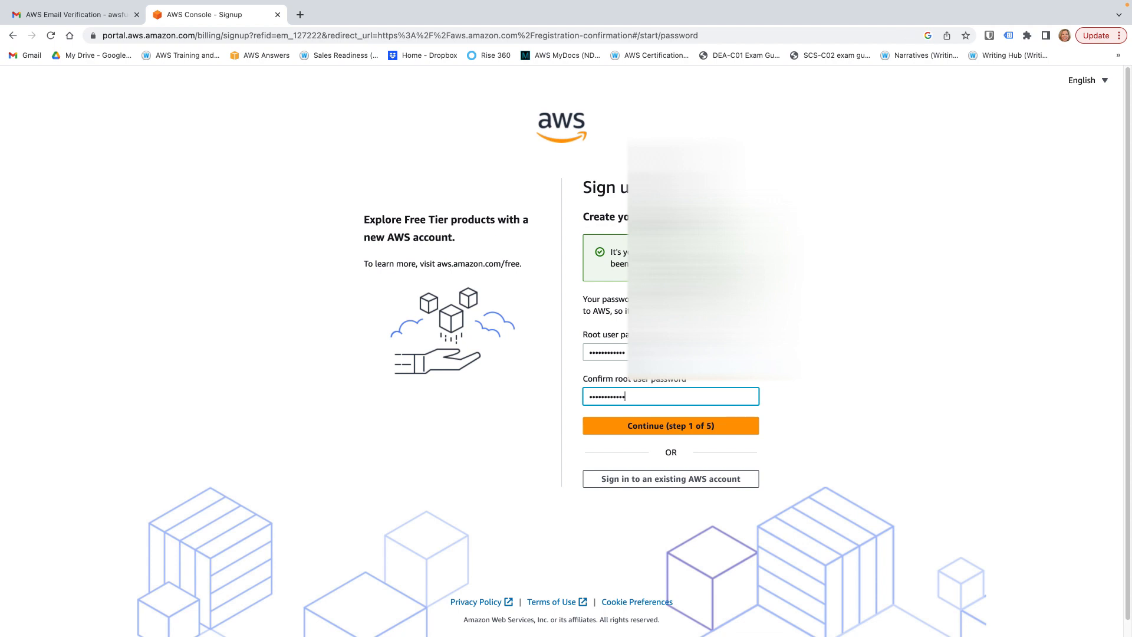
click(680, 426)
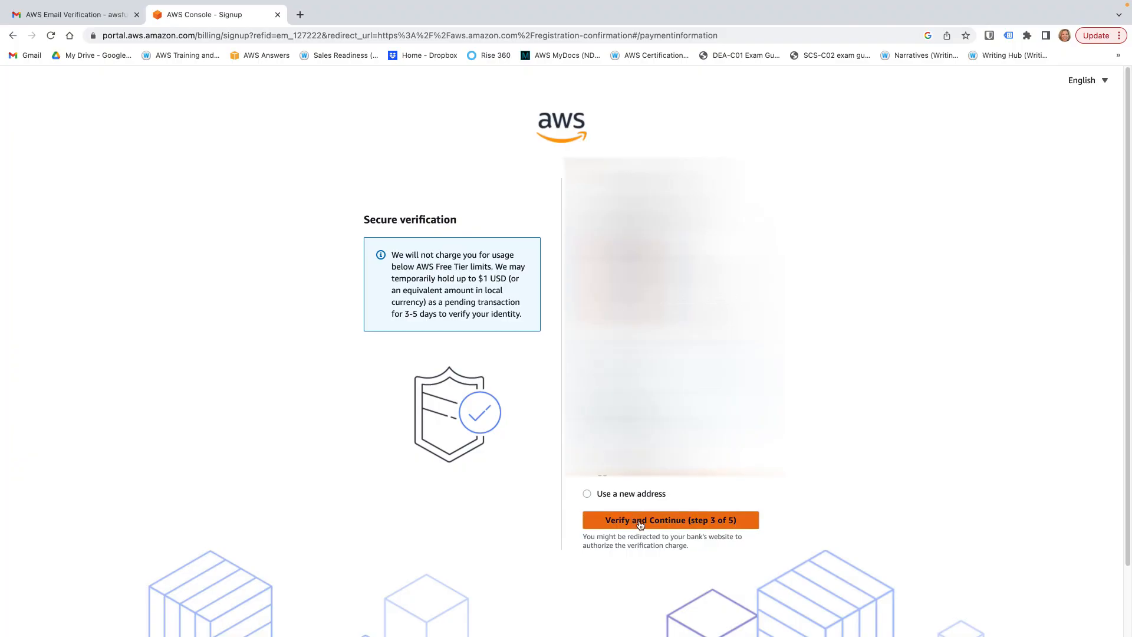
- Submit the billing details with Verify and Continue to reach identity confirmation
click(640, 522)
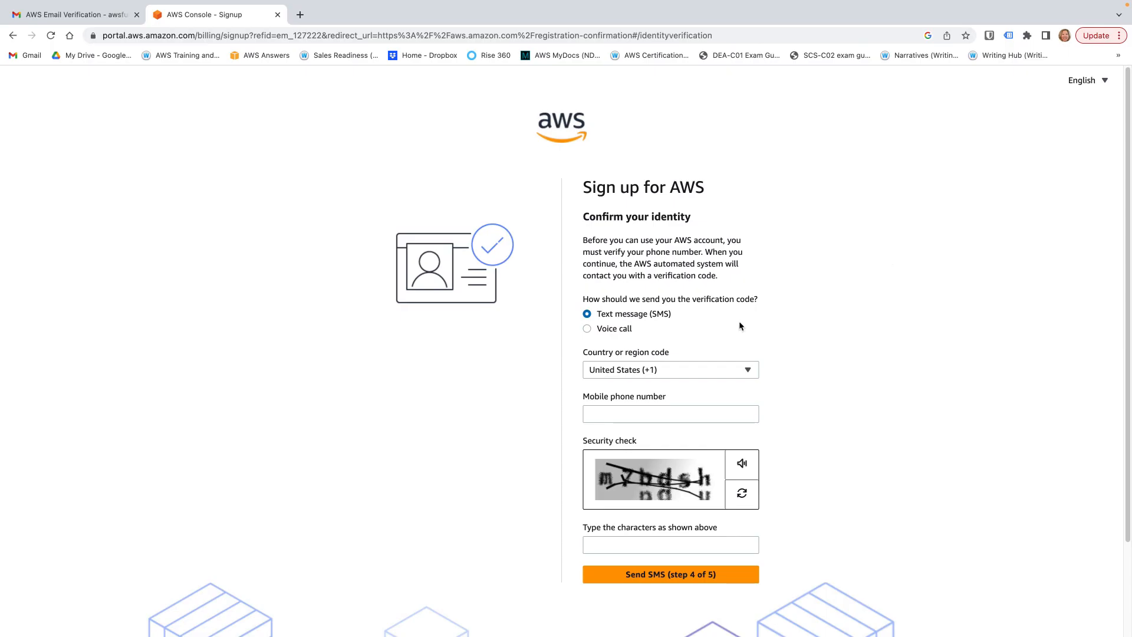
- Enter the mobile phone number and start typing the security check characters
click(603, 412)
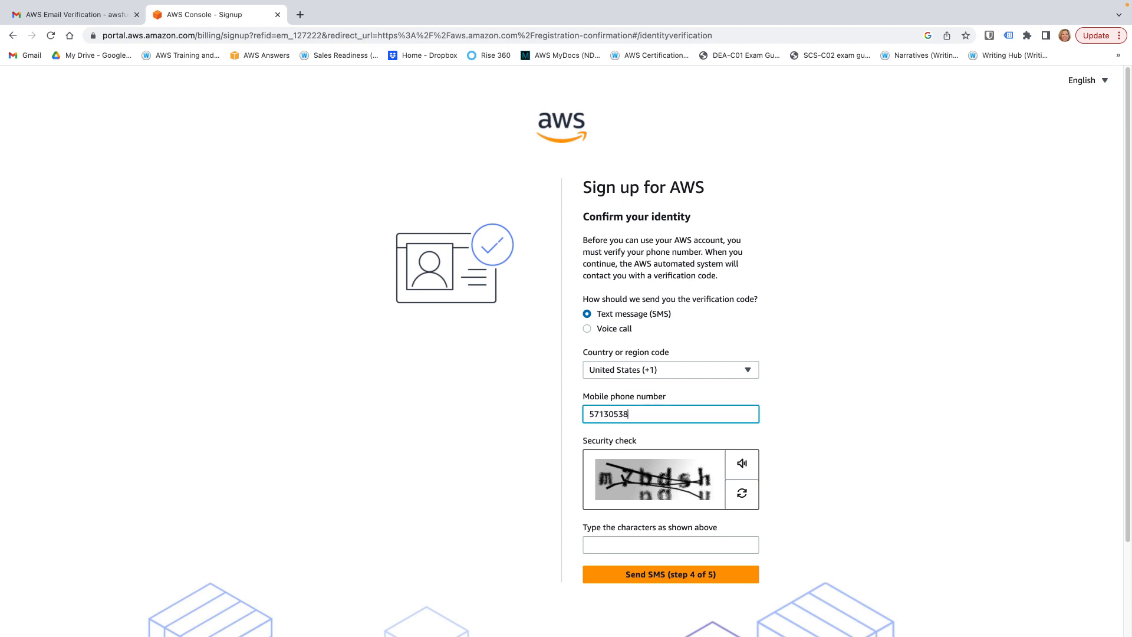
text(57130538)
click(614, 545)
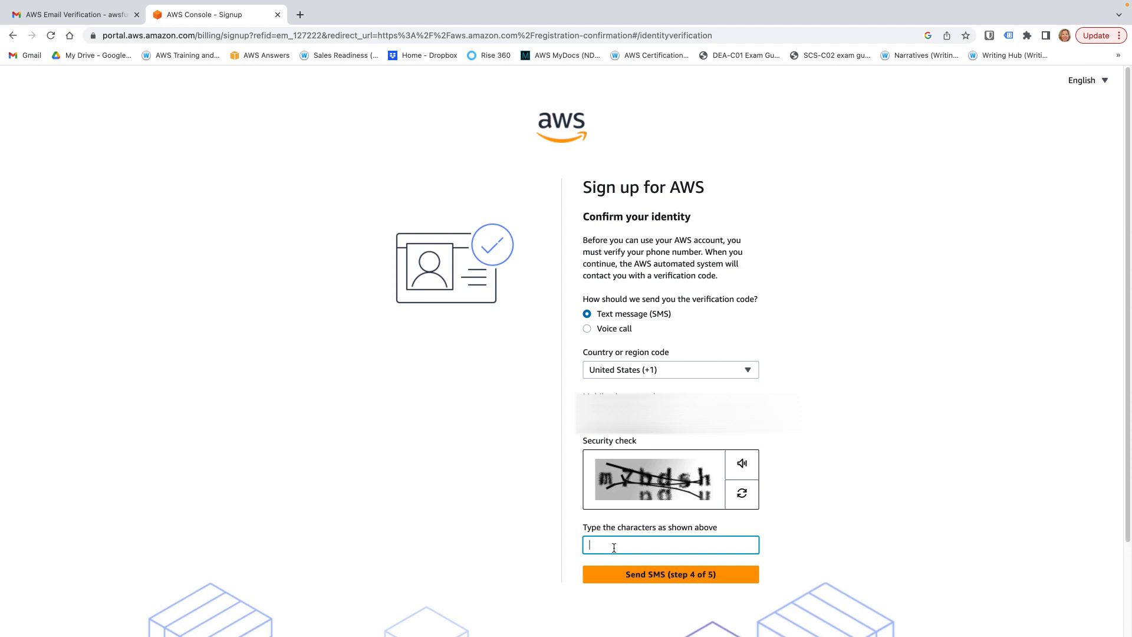
text(d)
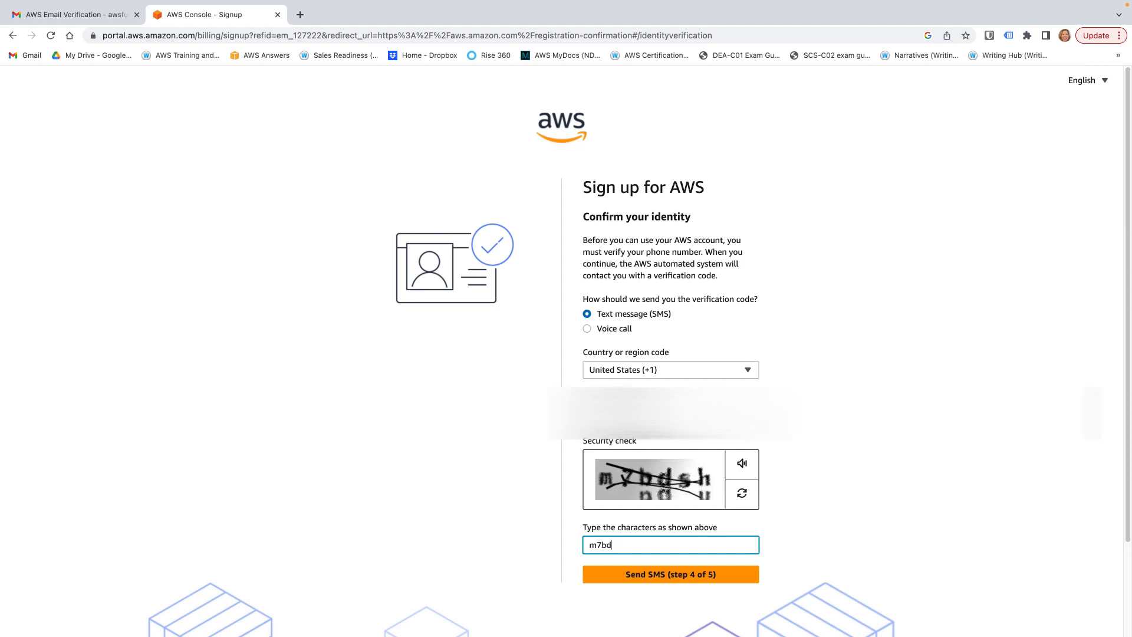
text(sh)
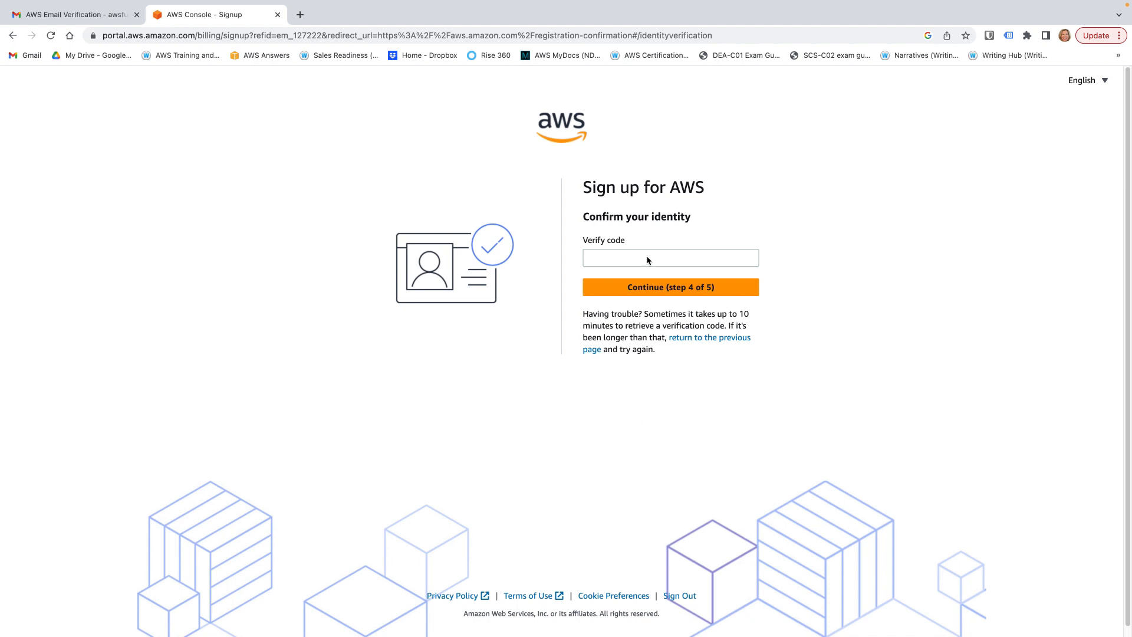
- Enter the received identity verification code and continue to the support plan step
click(640, 256)
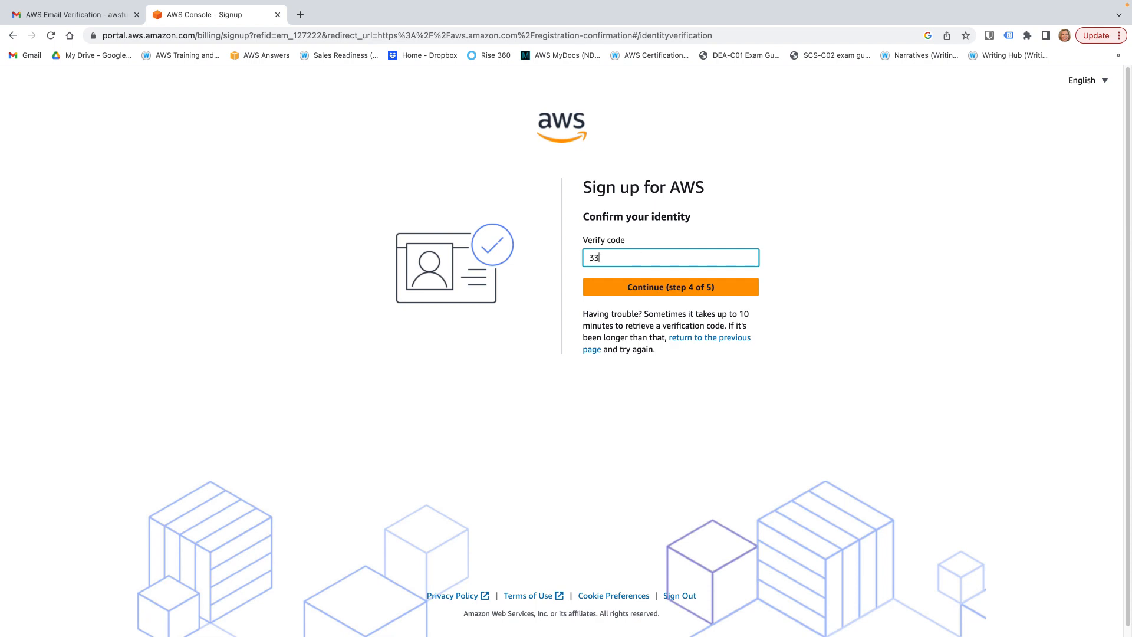
click(667, 285)
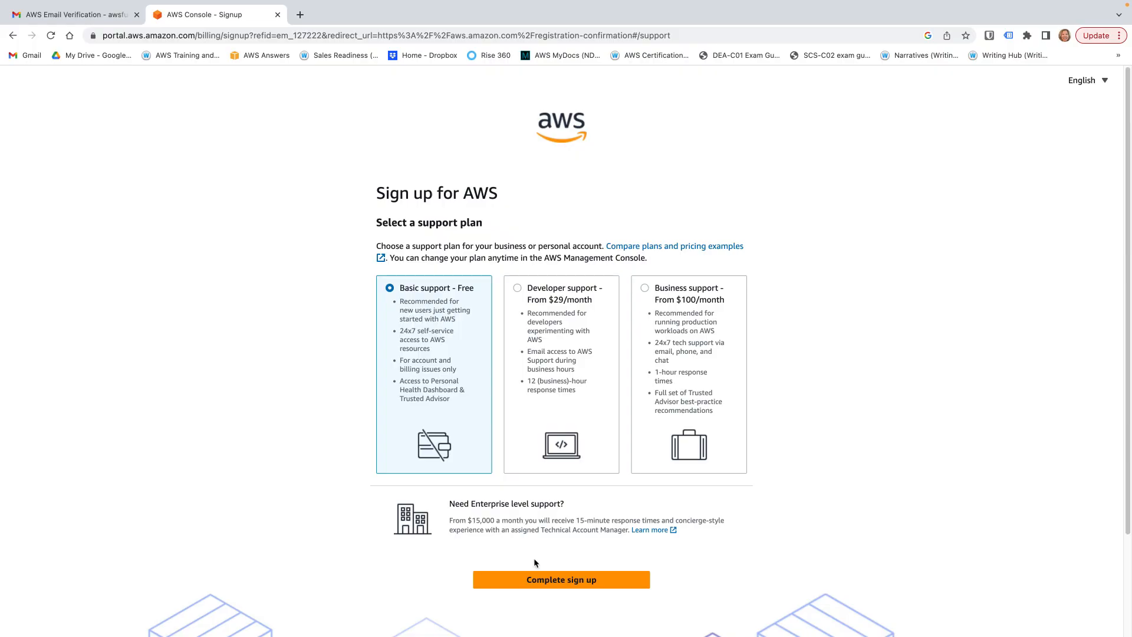
- Complete sign-up on Basic support - Free and go to the AWS Management Console
click(555, 584)
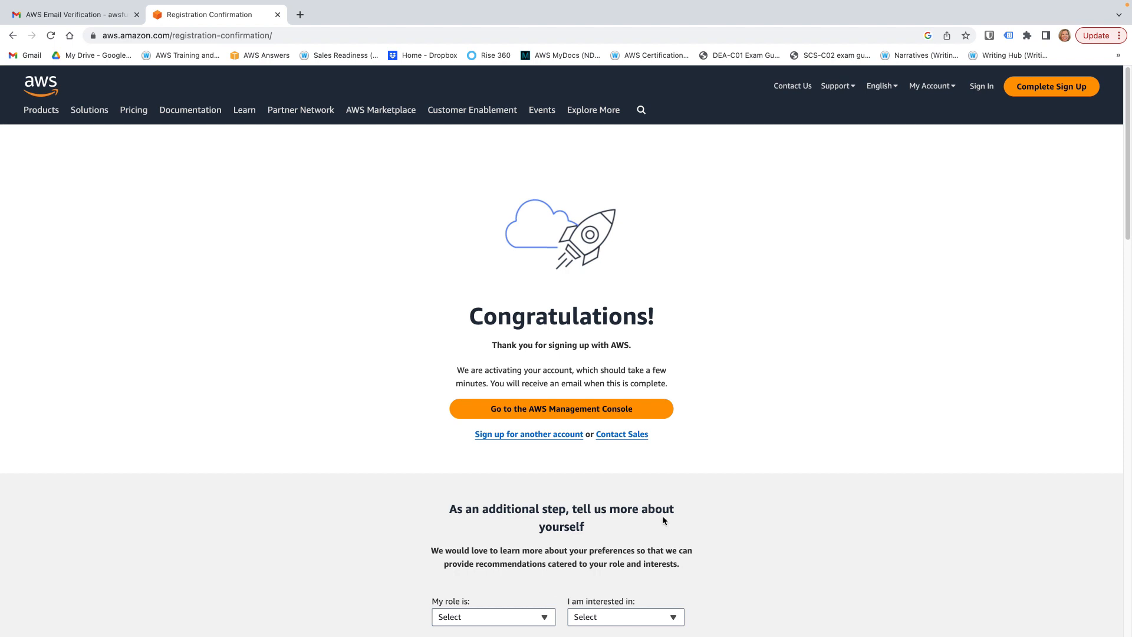
click(563, 417)
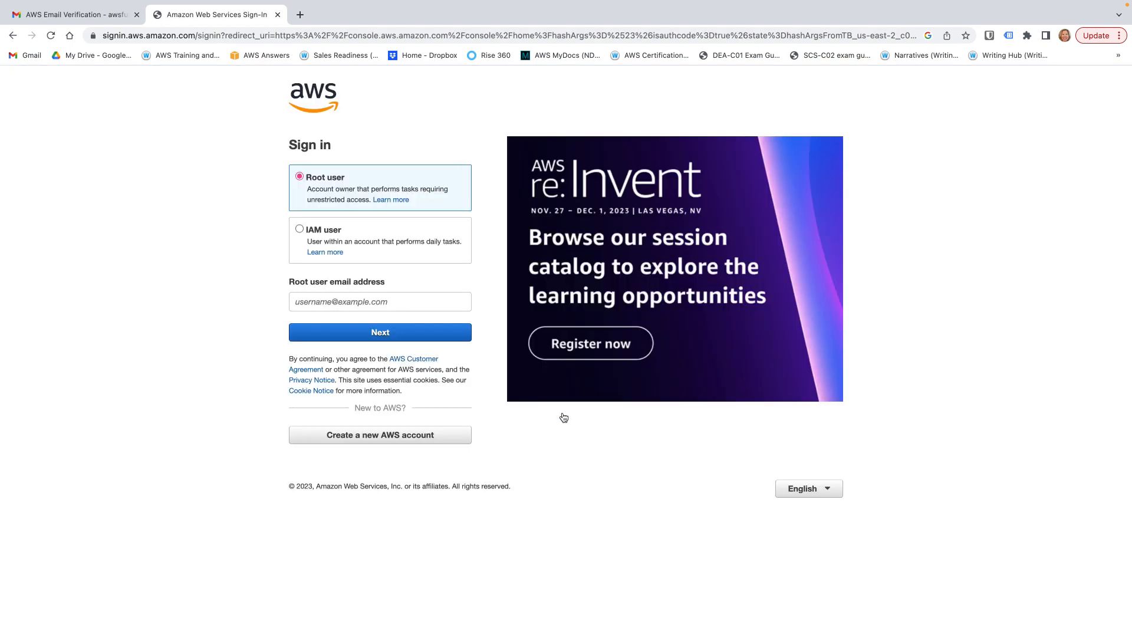
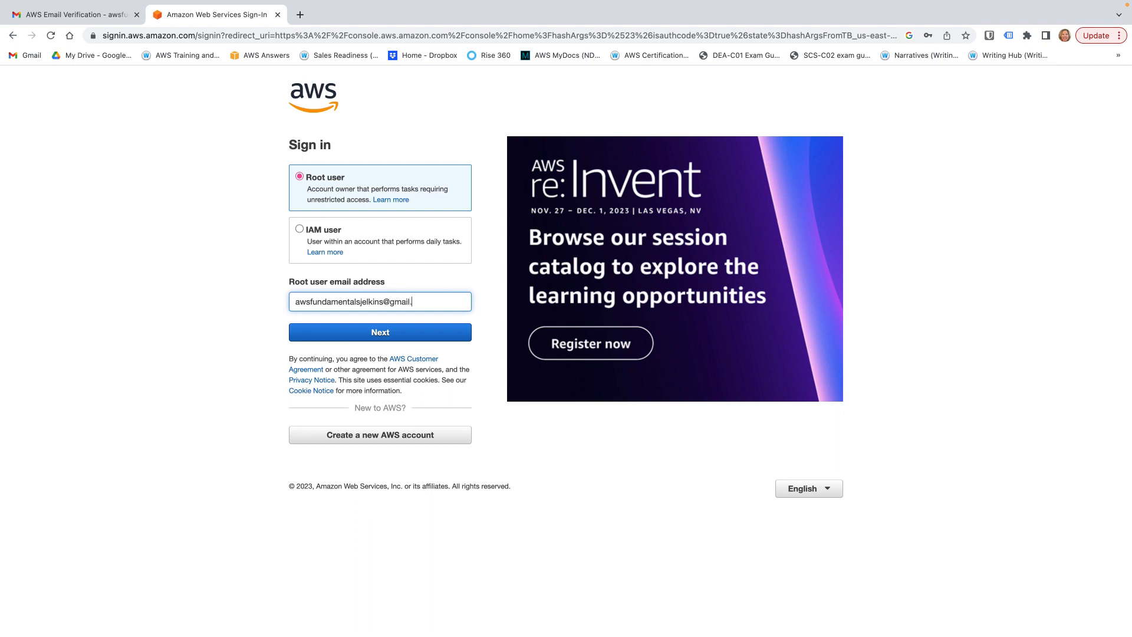
- Sign in as root user with the account's email address and password
click(354, 333)
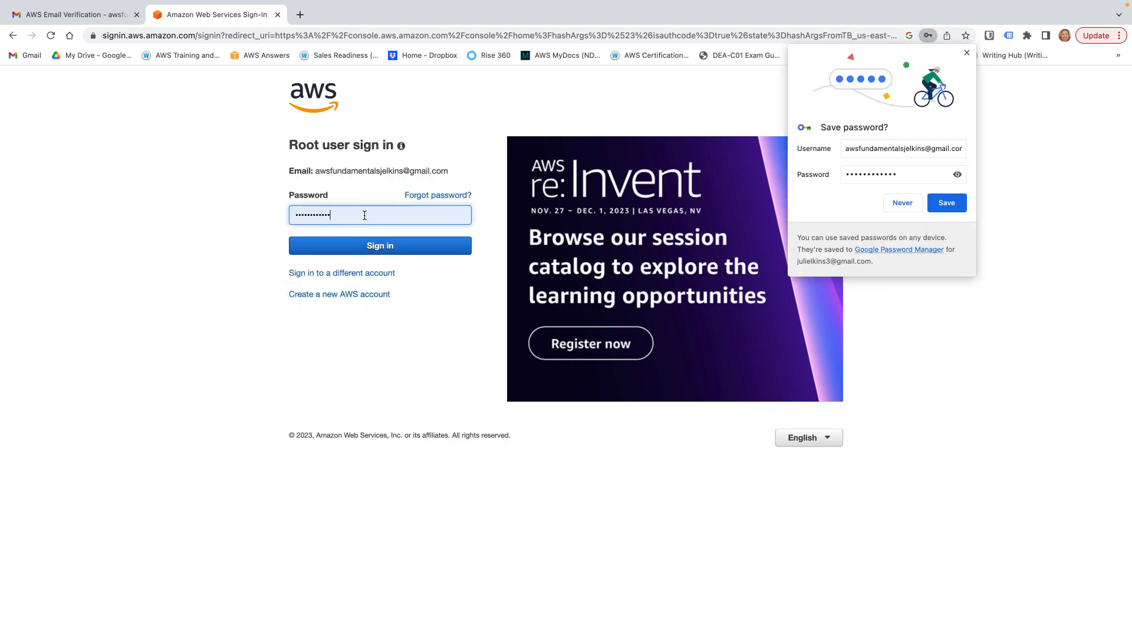
click(356, 245)
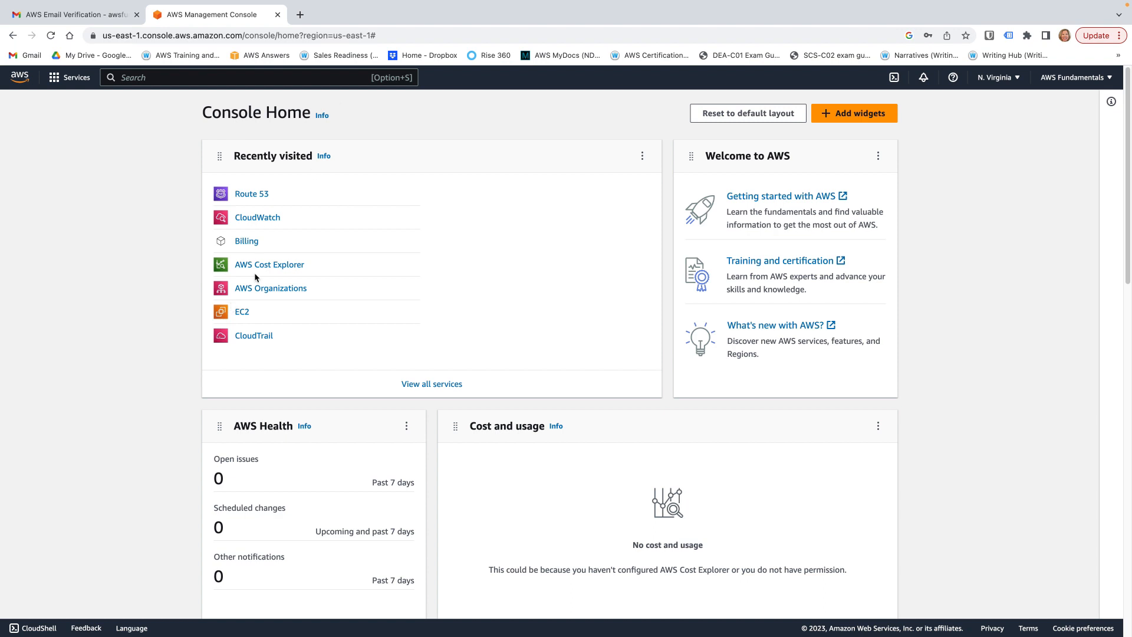
click(69, 80)
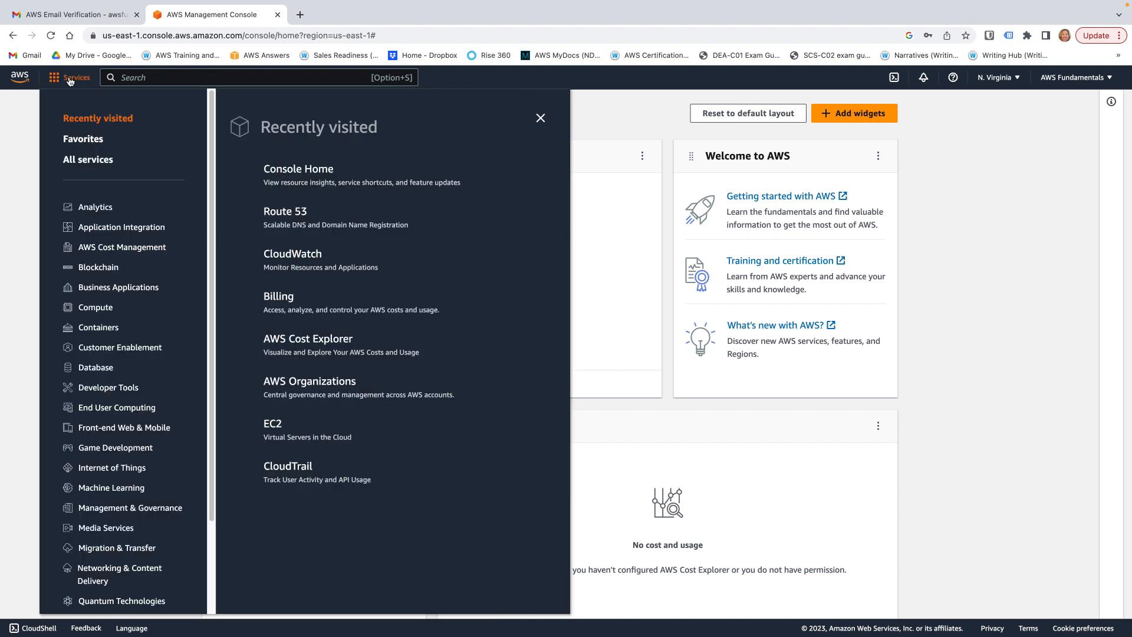
scroll(88, 265, down, 3)
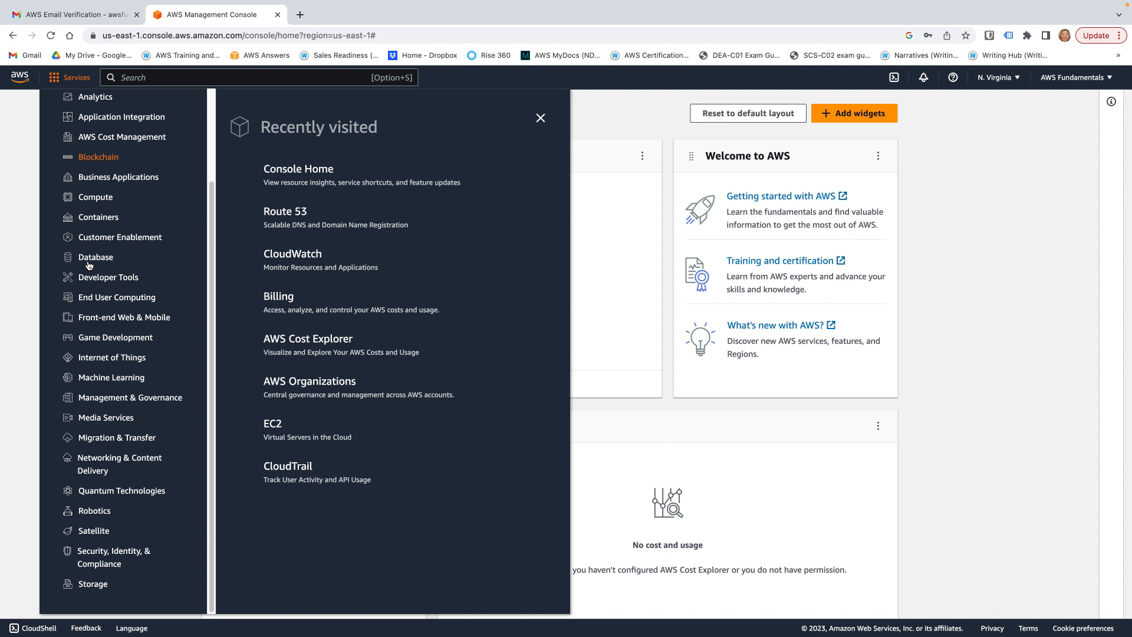
scroll(89, 266, up, 3)
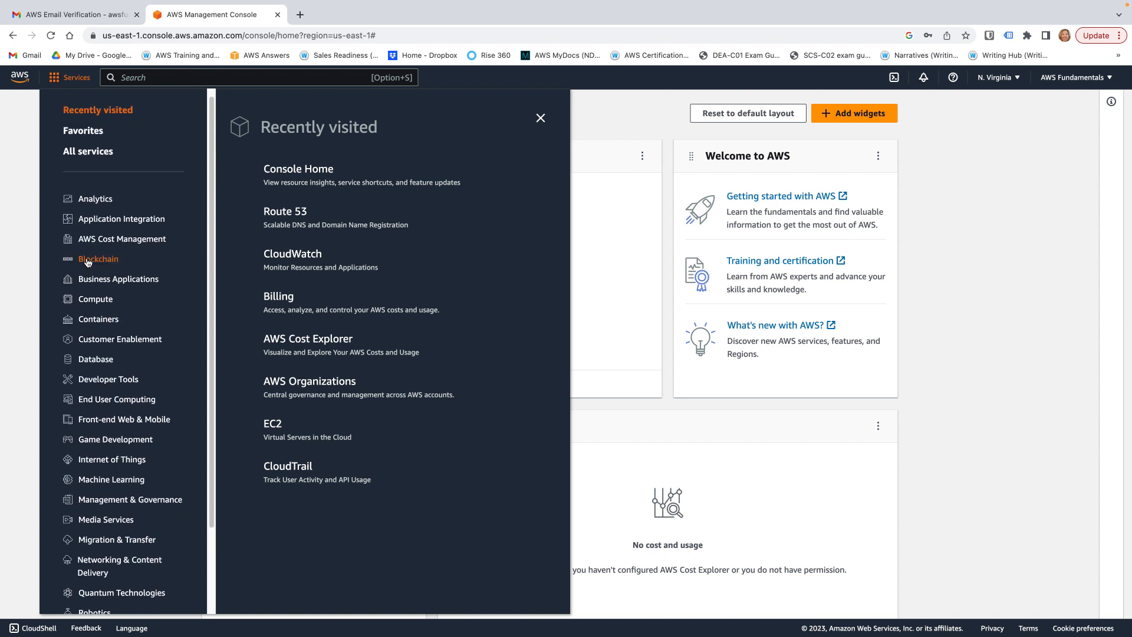
click(189, 74)
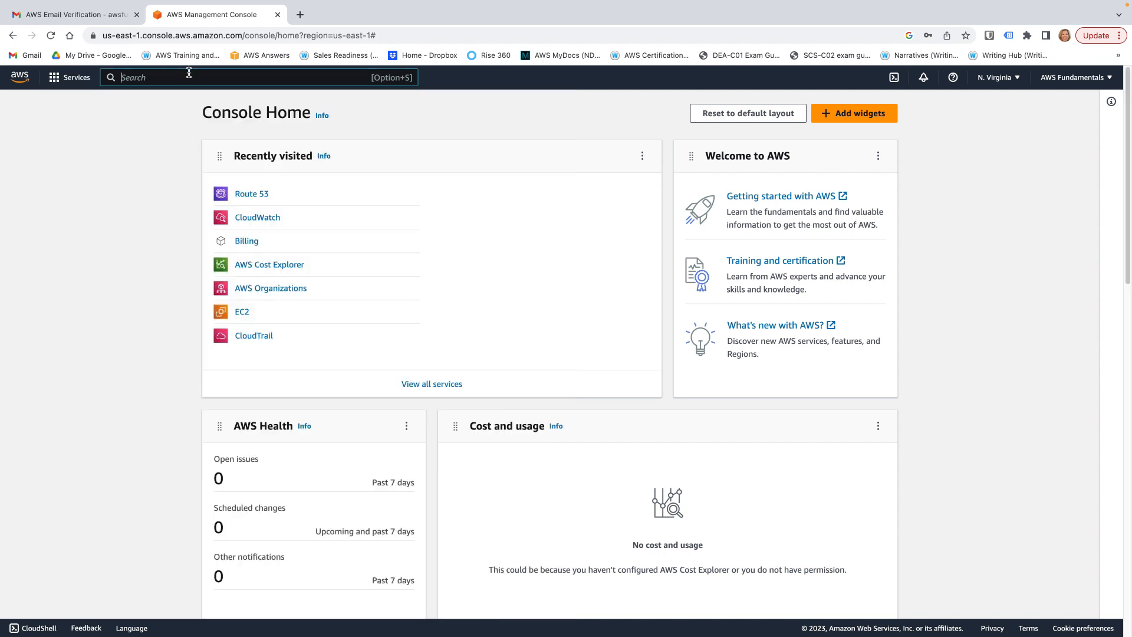
text(ec)
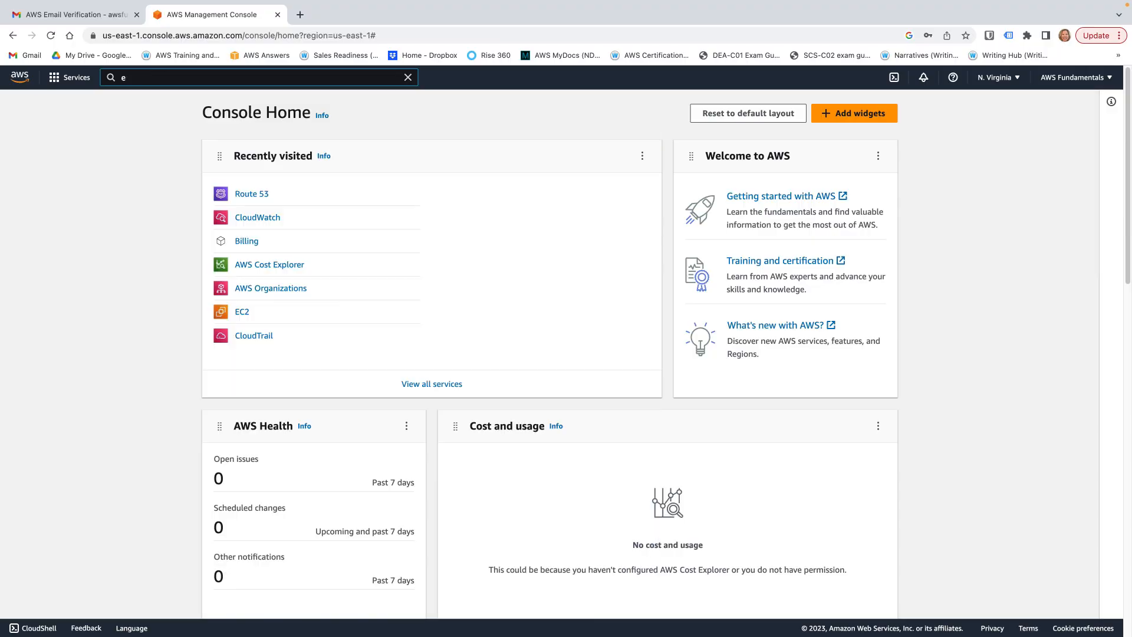
key(BackSpace)
- Open the IAM dashboard via search 'iam', then EC2 from Services > Compute
text(iam)
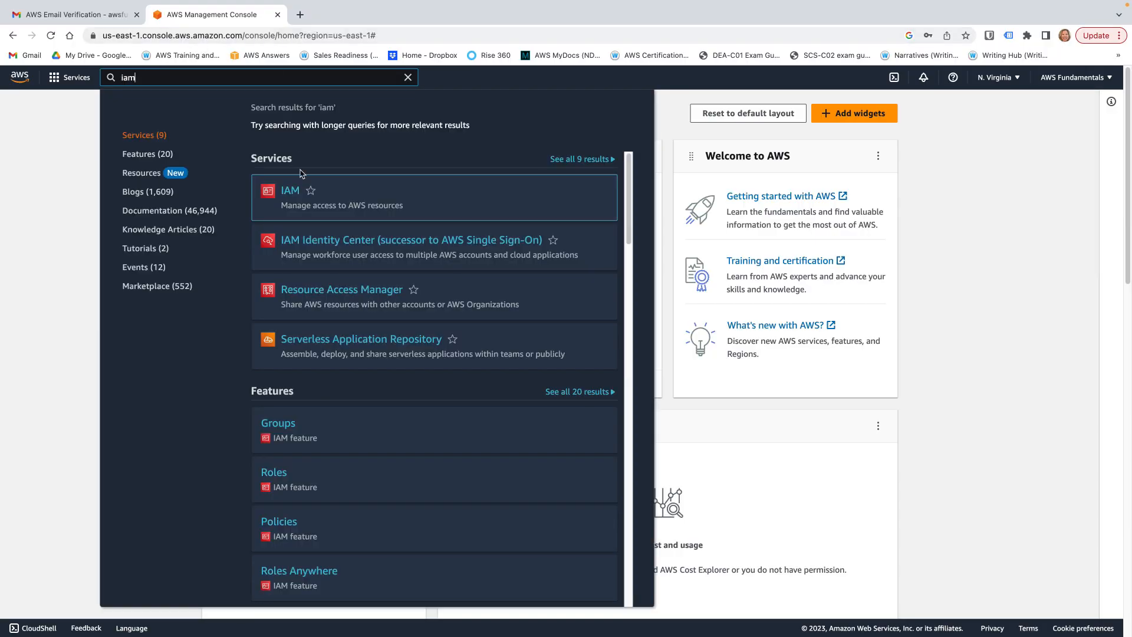
click(292, 192)
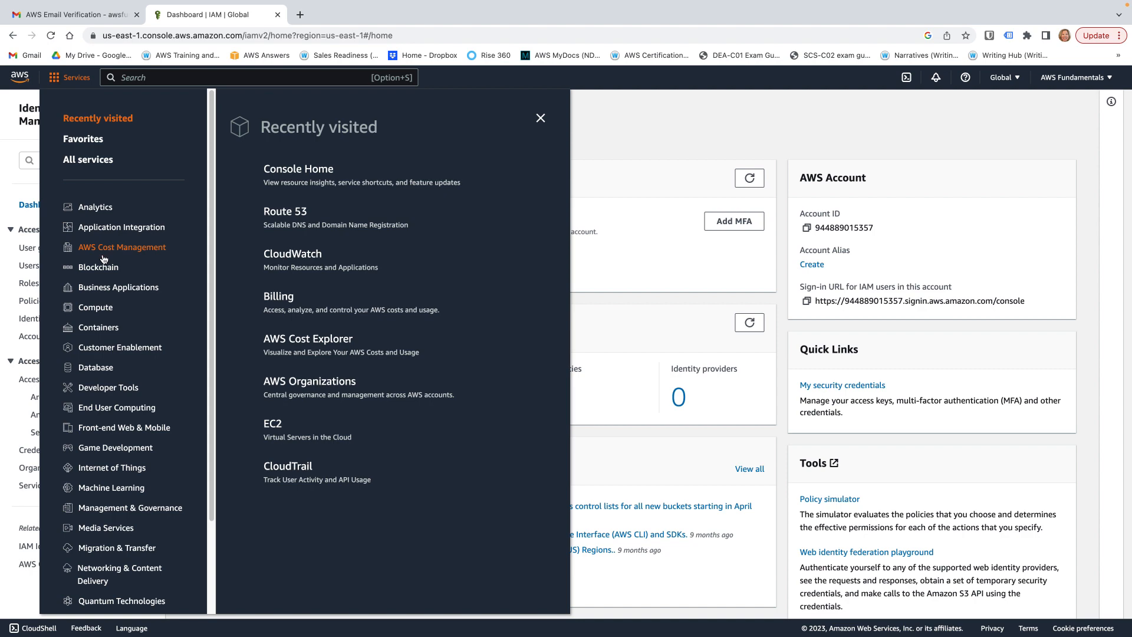
click(96, 310)
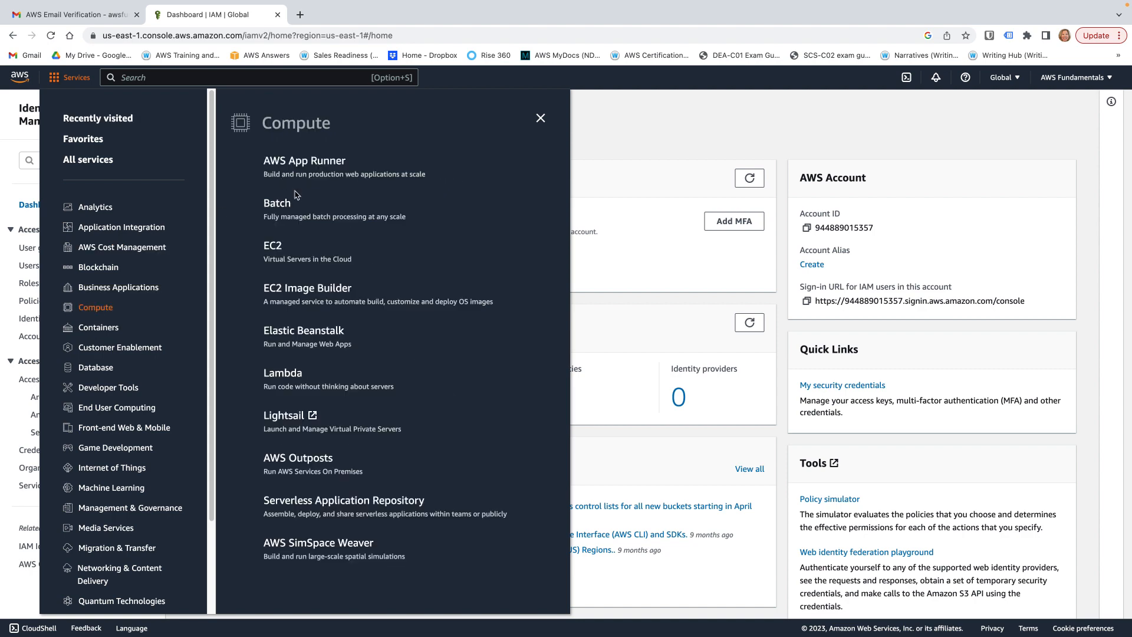
click(259, 257)
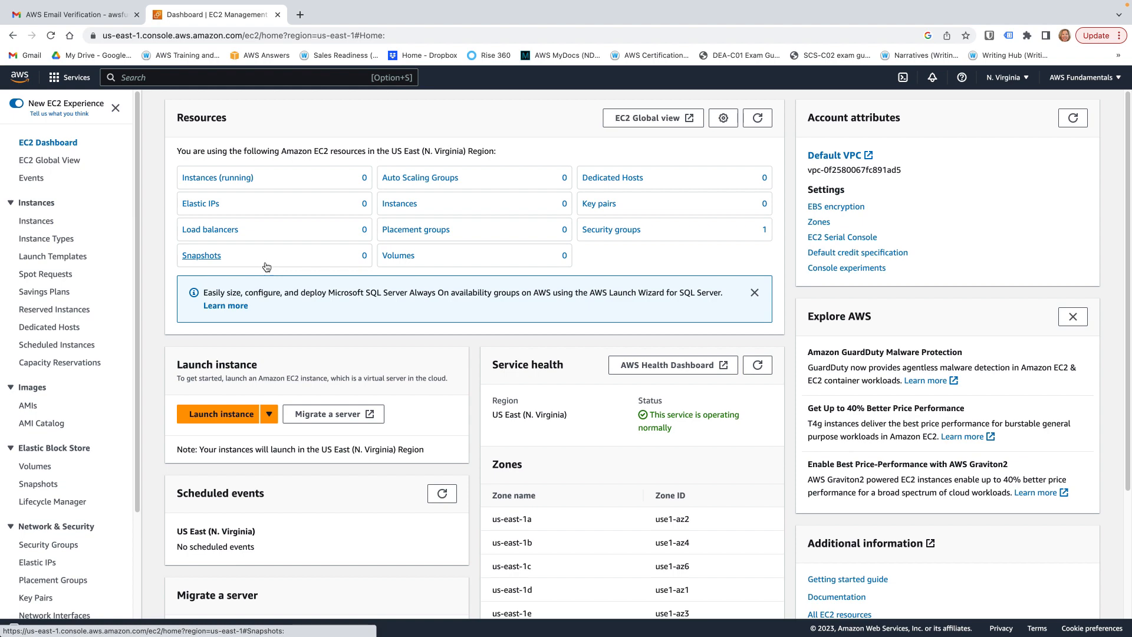
- Search the console for 'iam' and open the IAM service from the Services results
click(151, 75)
text(iot)
key(BackSpace)
key(BackSpace)
text(am)
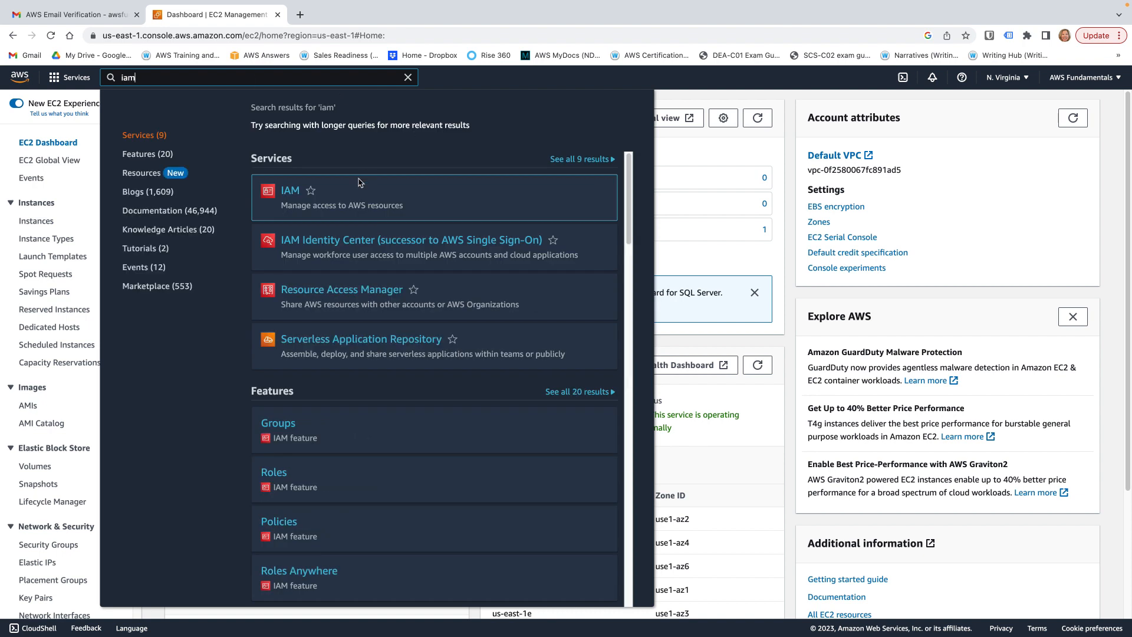
mouse_move(357, 192)
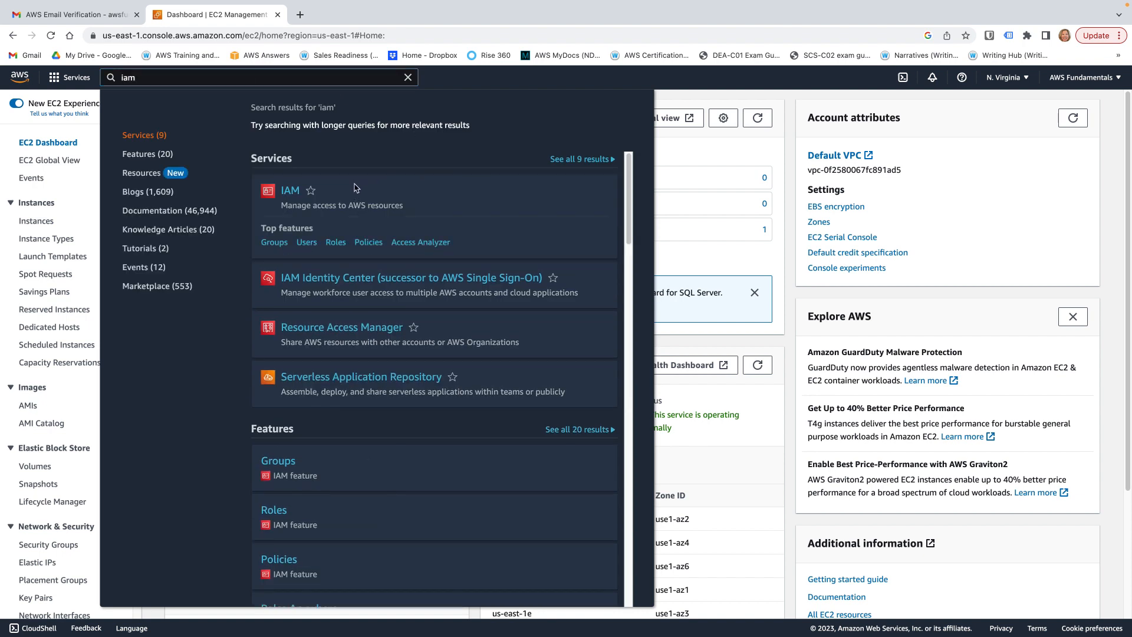
click(289, 191)
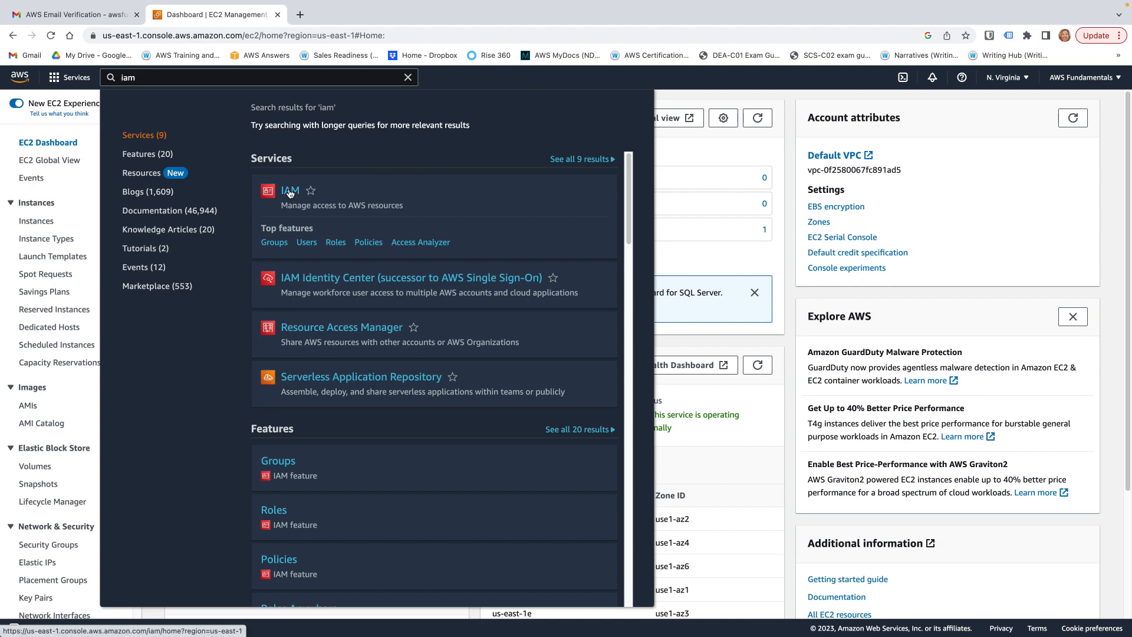